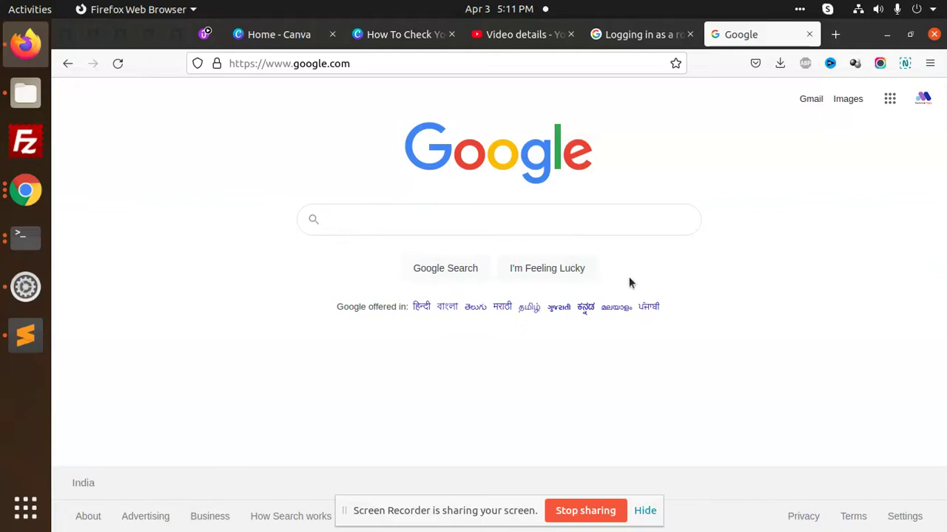
Step: Bring the Terminal window at the testpro prompt to the front, replacing Firefox
click(17, 248)
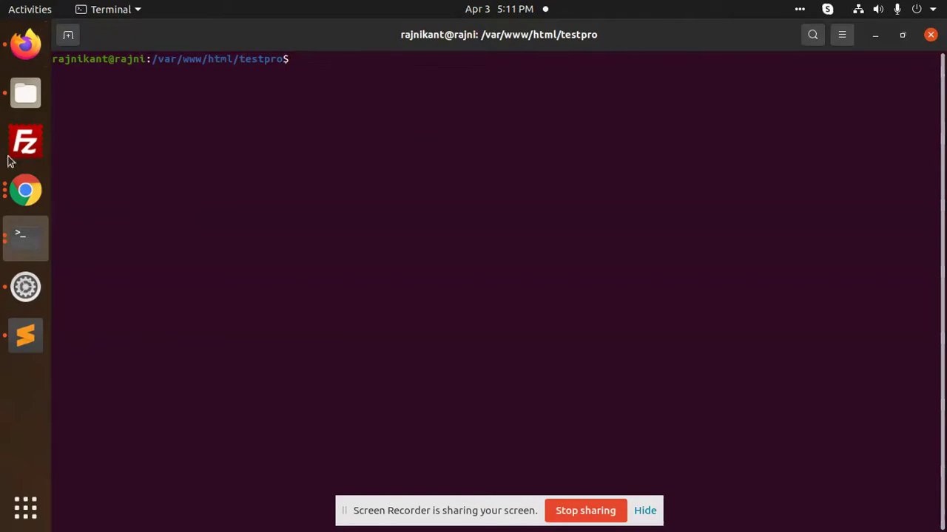
Step: In the Sublime Text notes file, go through the listed apps: Xpad, GloboNote, Pin, Indicator, KNotes, Sticky
click(25, 335)
click(135, 113)
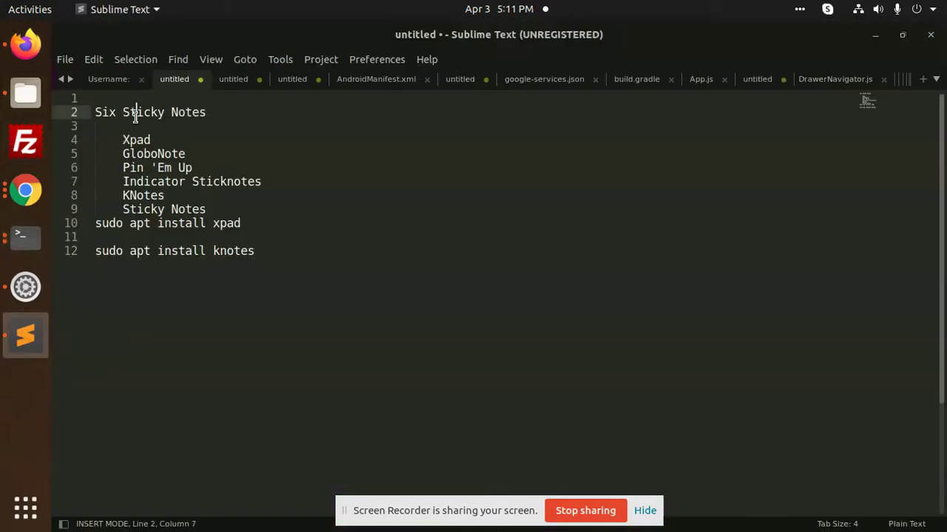
click(234, 123)
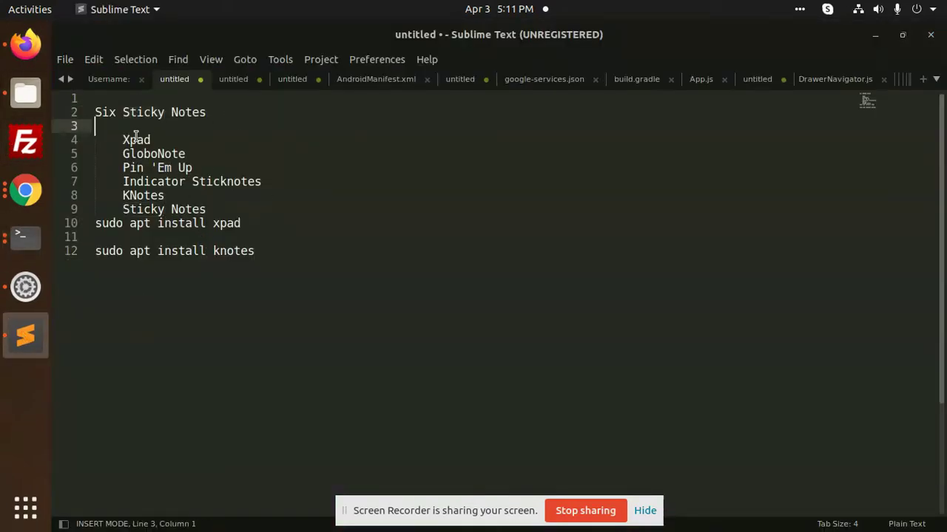
double_click(136, 139)
double_click(139, 154)
double_click(136, 168)
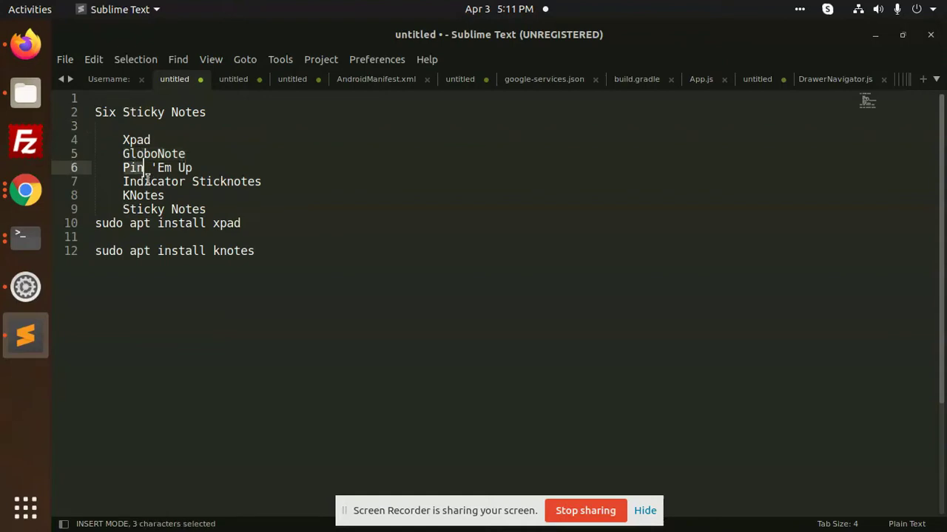
double_click(147, 182)
double_click(145, 195)
double_click(150, 210)
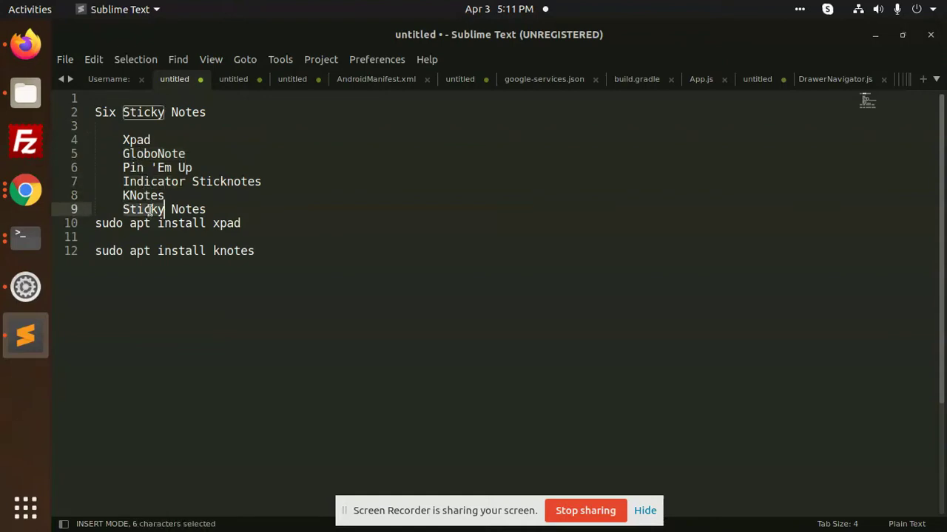
click(241, 209)
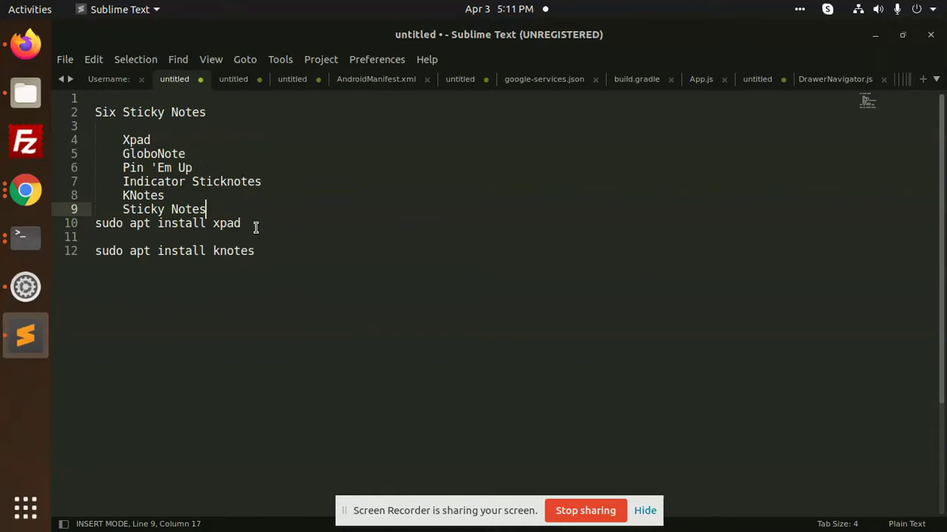
Step: Select and copy the 'sudo apt install xpad' command on line 10
drag(255, 225, 93, 222)
double_click(242, 224)
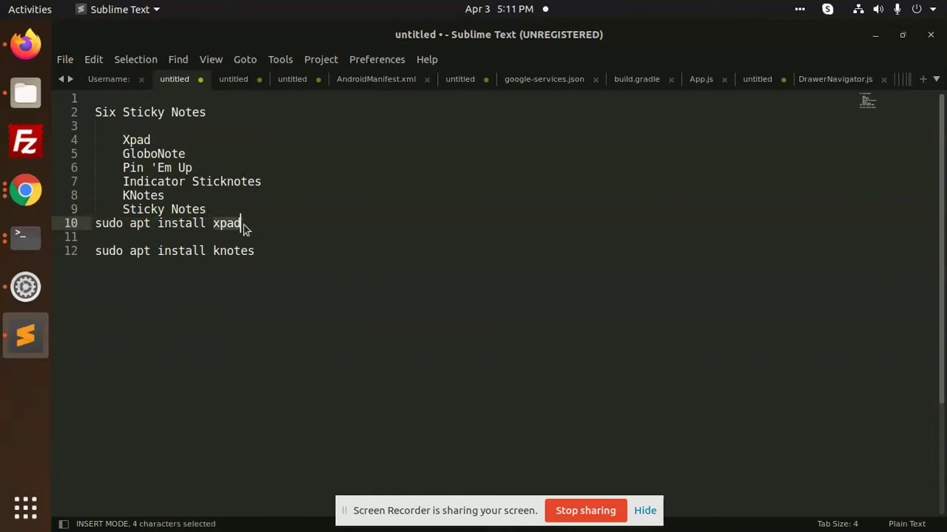
click(213, 251)
drag(244, 225, 71, 222)
click(122, 274)
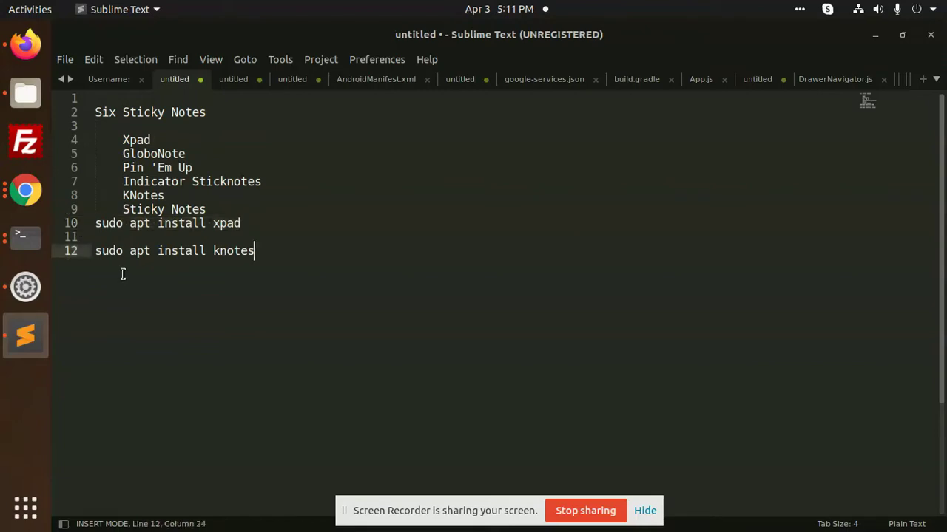
drag(259, 251, 100, 251)
click(150, 281)
click(252, 223)
drag(252, 223, 93, 222)
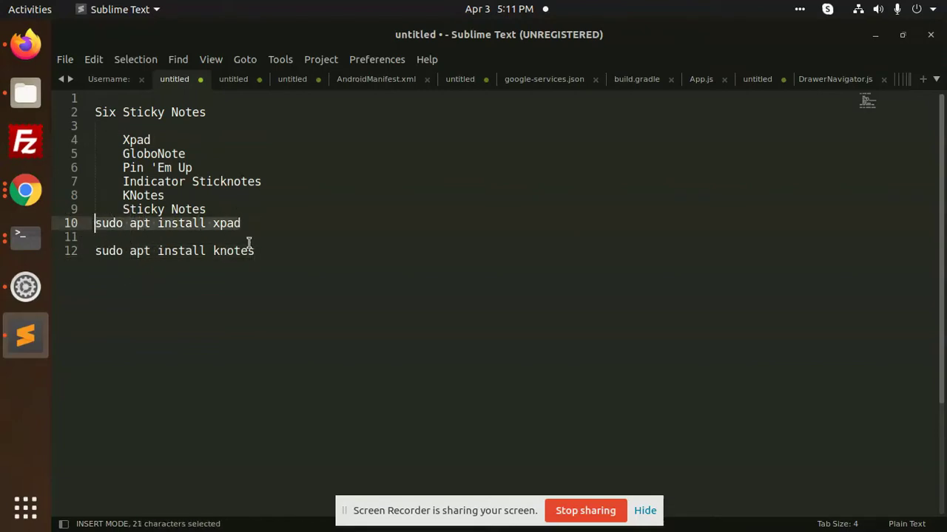
key(ctrl+c)
Step: Paste and run 'sudo apt install xpad' in the terminal, entering the sudo password and confirming with y
click(30, 235)
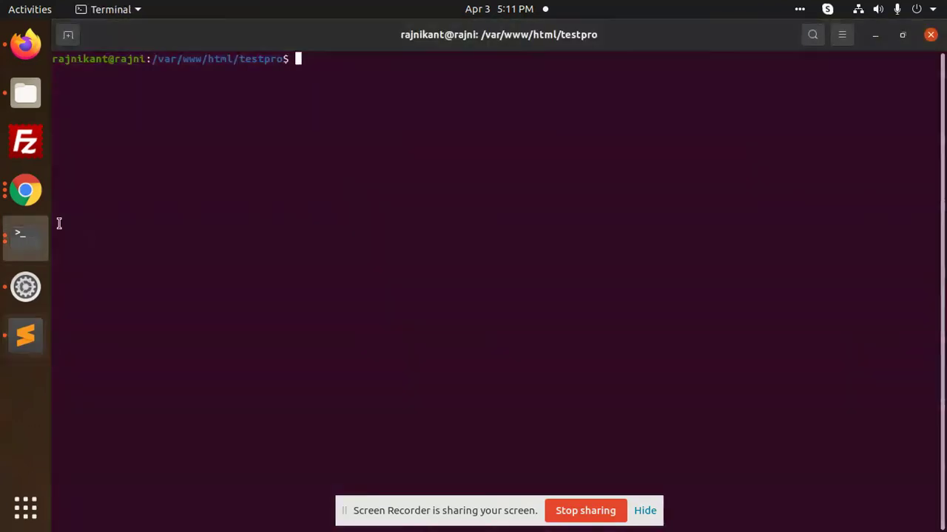
right_click(383, 124)
click(410, 165)
key(Return)
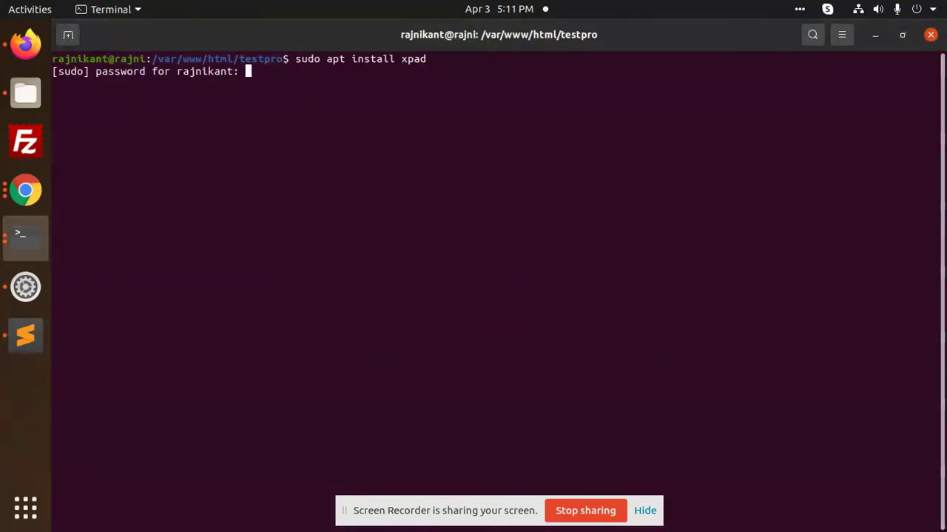
key(Return)
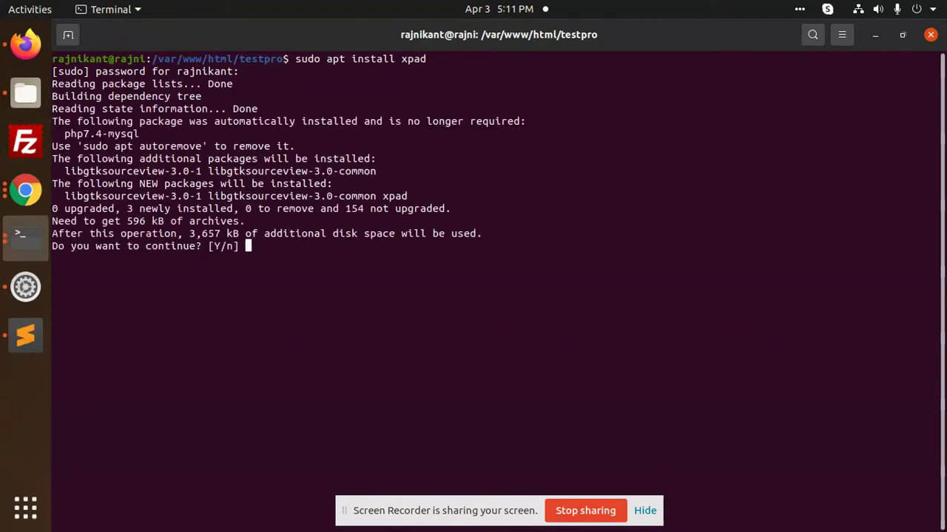
text(y)
key(Return)
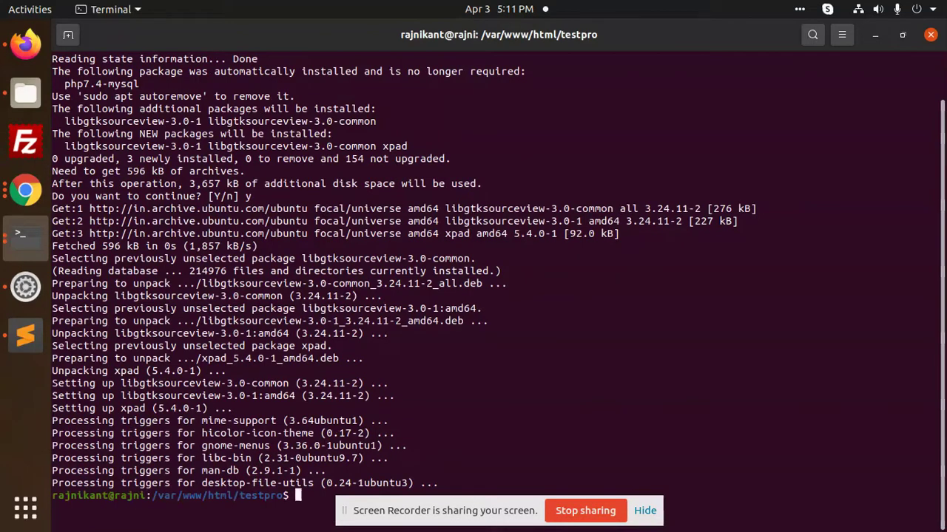
Step: Launch Xpad from the applications overview, scroll through its welcome Help to the shortcuts, and close it
click(25, 507)
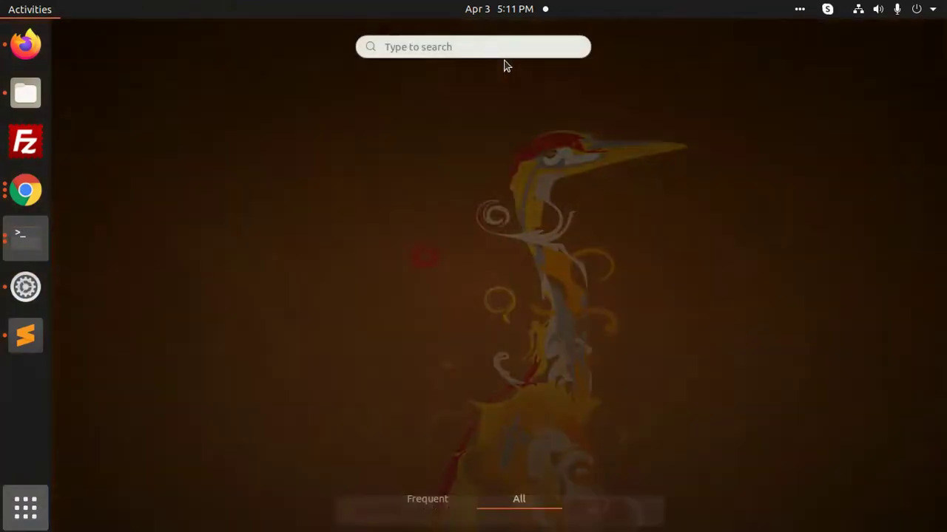
text(x)
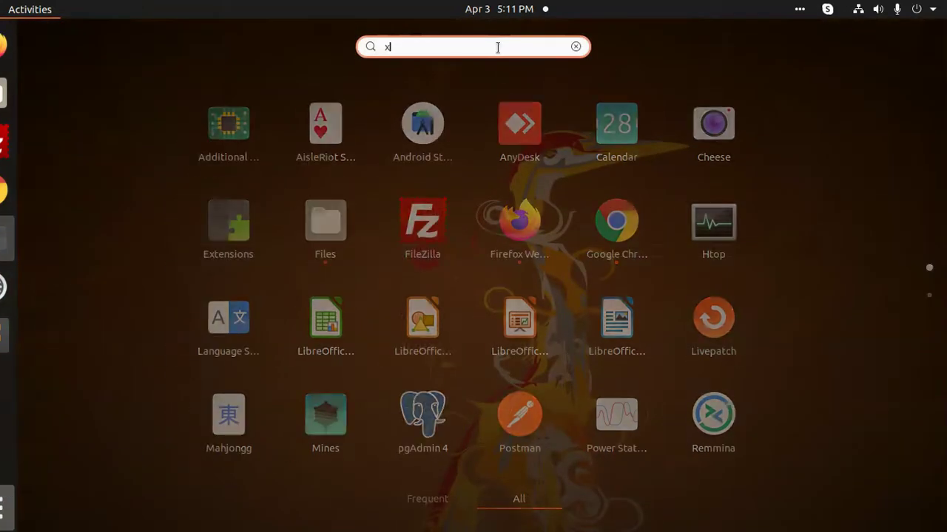
click(256, 119)
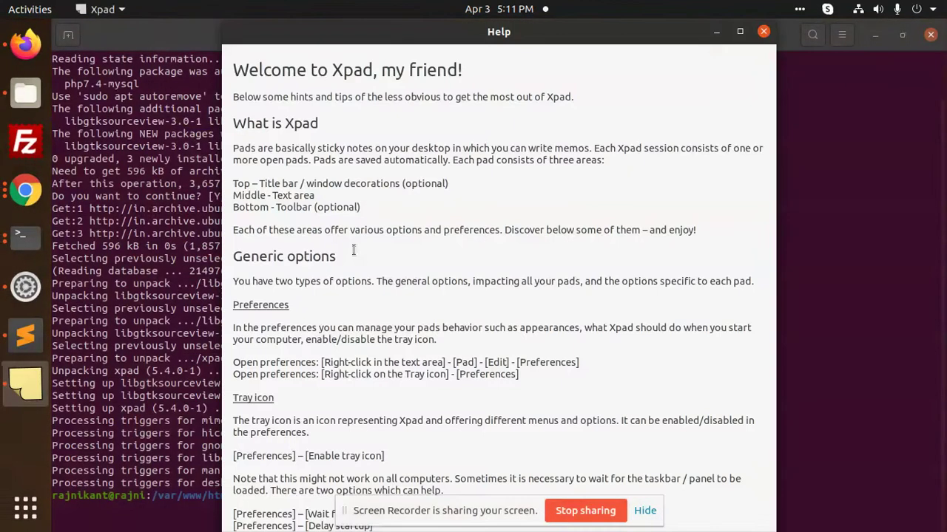
scroll(432, 368, down, 5)
scroll(432, 369, down, 10)
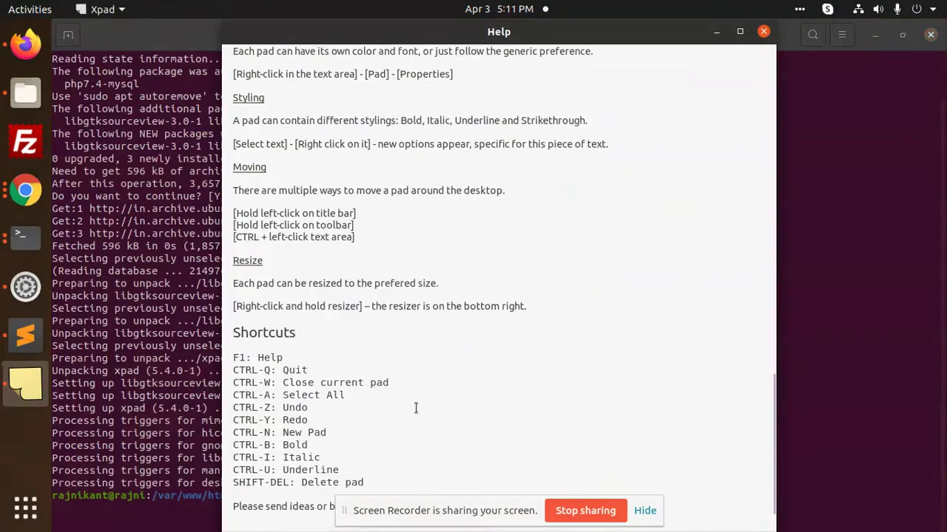
drag(508, 516, 576, 324)
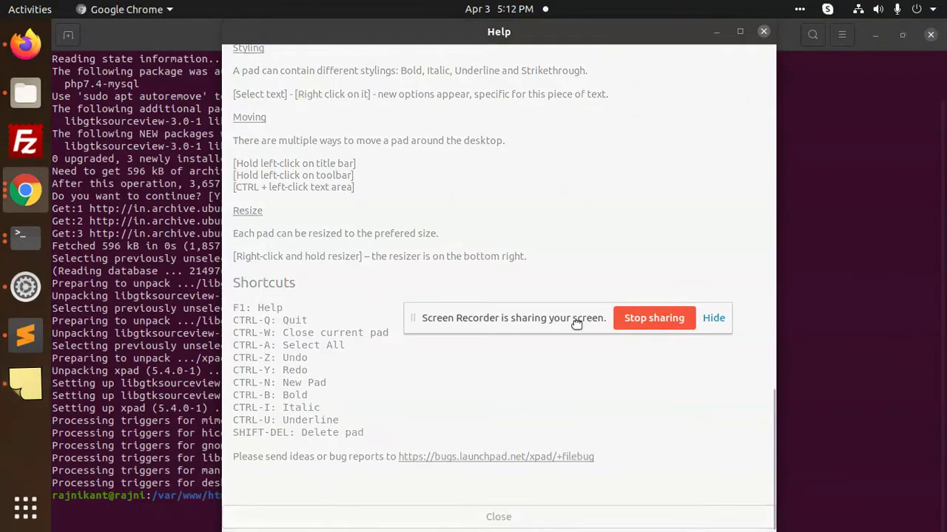
scroll(481, 203, up, 10)
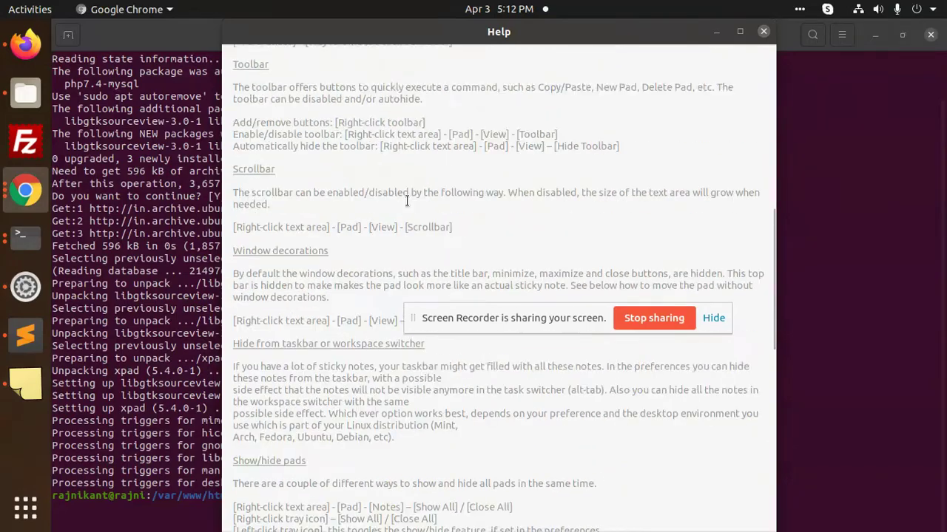
scroll(399, 367, down, 10)
click(517, 513)
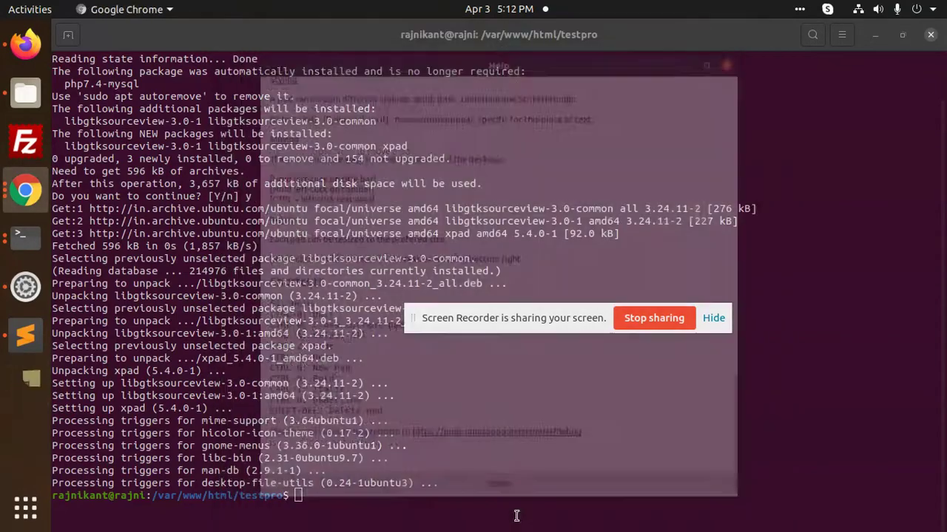
Step: Search the applications overview for Xpad, correcting the mistyped 'xal'
click(25, 507)
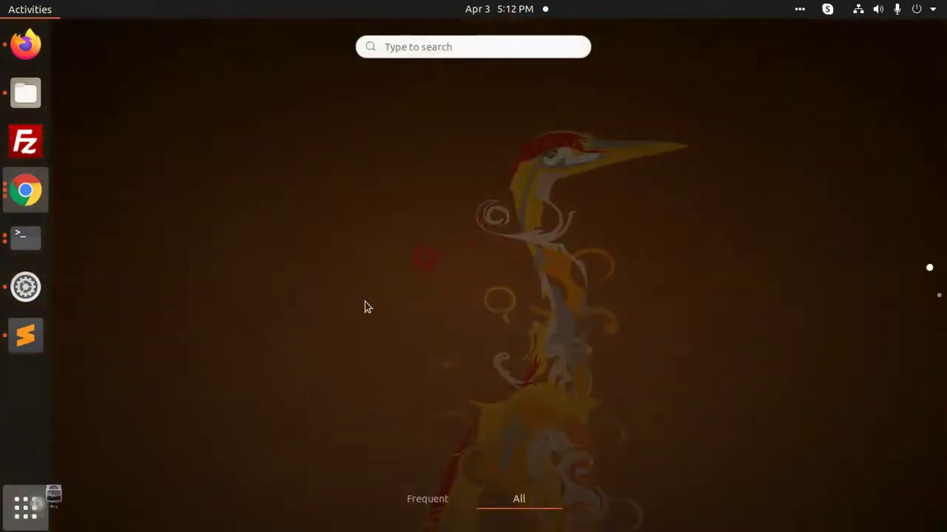
click(466, 46)
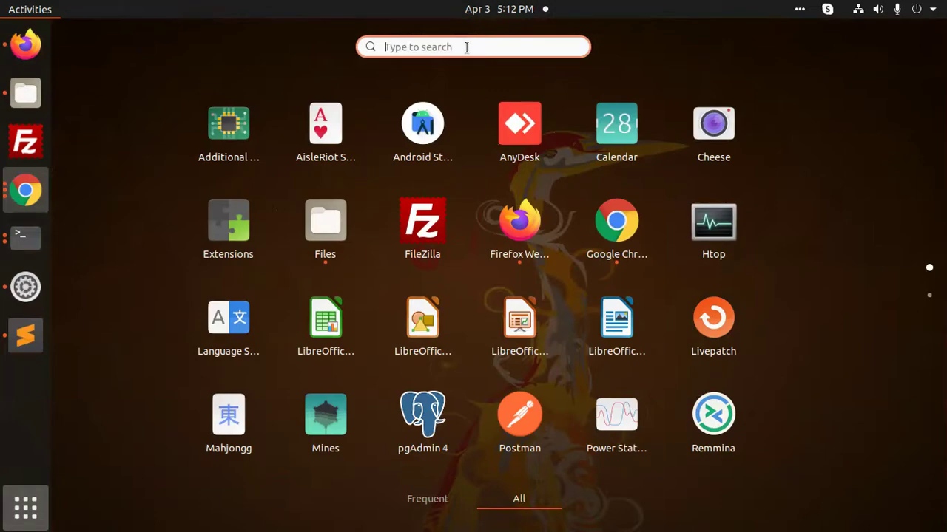
text(xal)
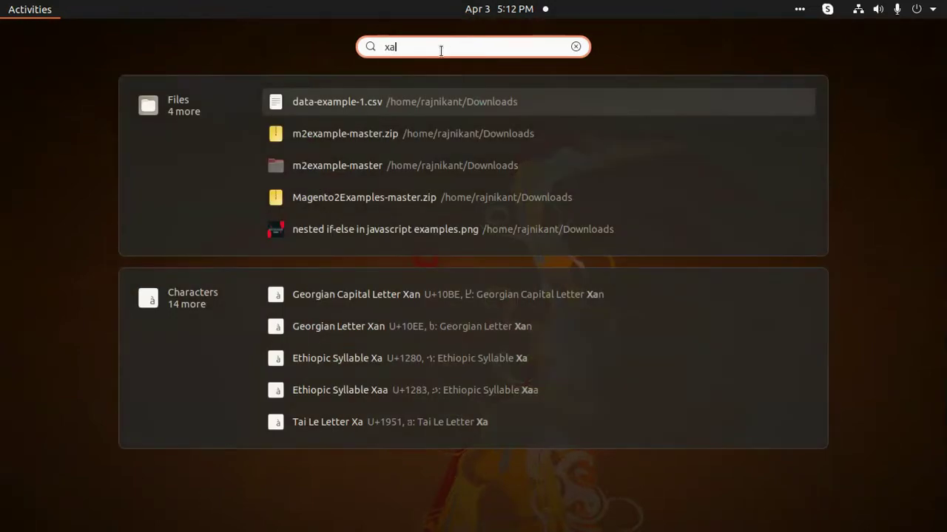
key(BackSpace)
Step: Launch Xpad and write 'client details :' with a dashed divider line in the new note
text(pad)
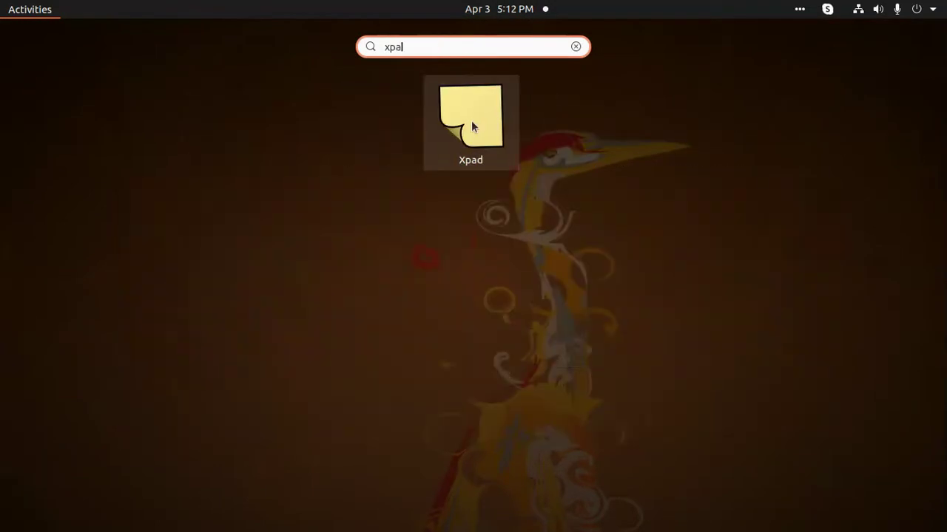
click(471, 120)
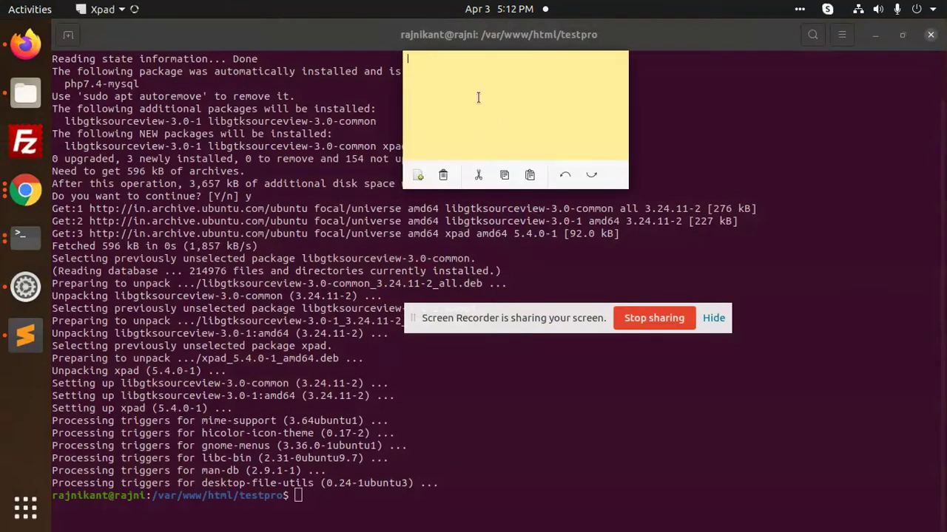
text(client)
text( details :  // )
text(------------------)
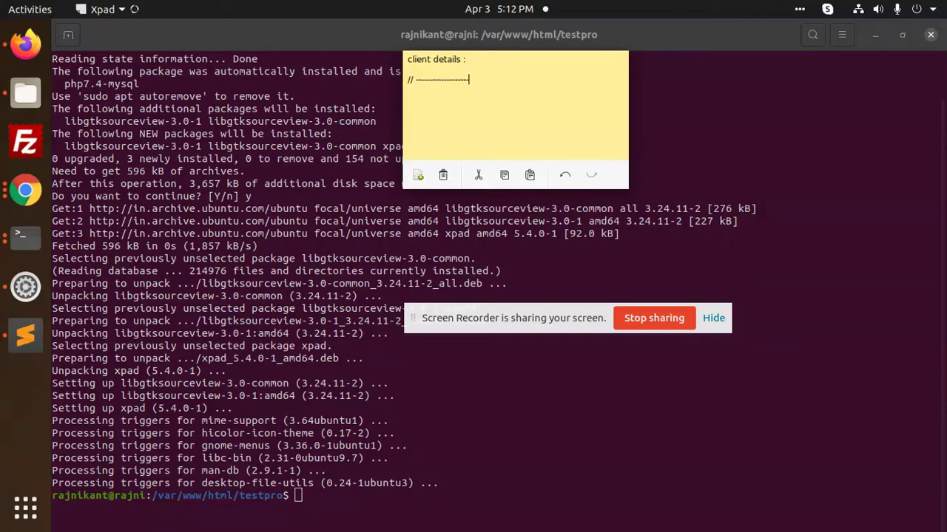
click(503, 436)
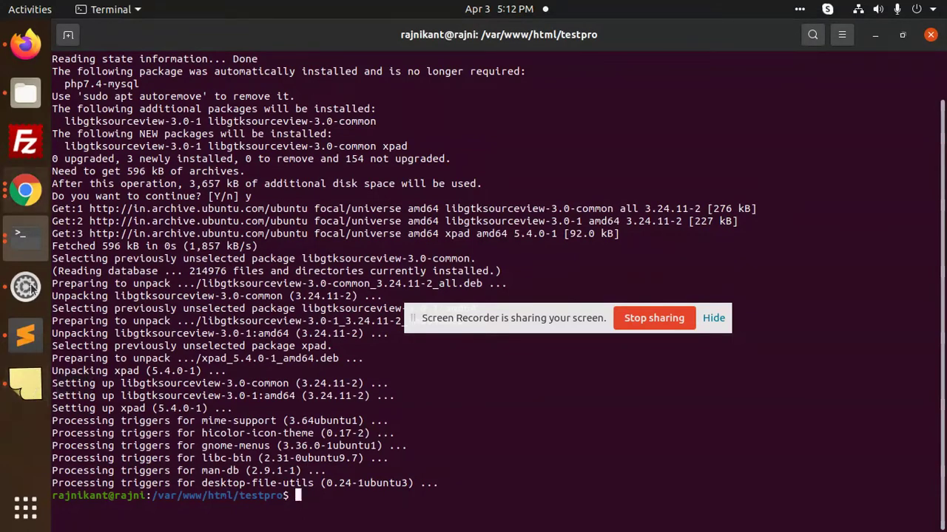
Step: Copy the knotes install command from line 12 of the Sublime Text notes file
click(25, 335)
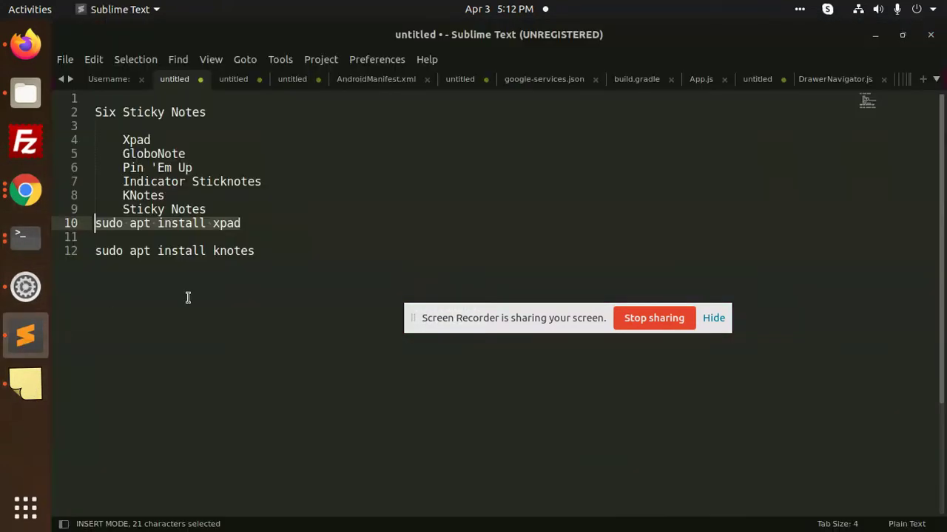
click(269, 251)
mouse_move(268, 252)
mouse_down()
mouse_move(131, 250)
mouse_move(268, 252)
mouse_up()
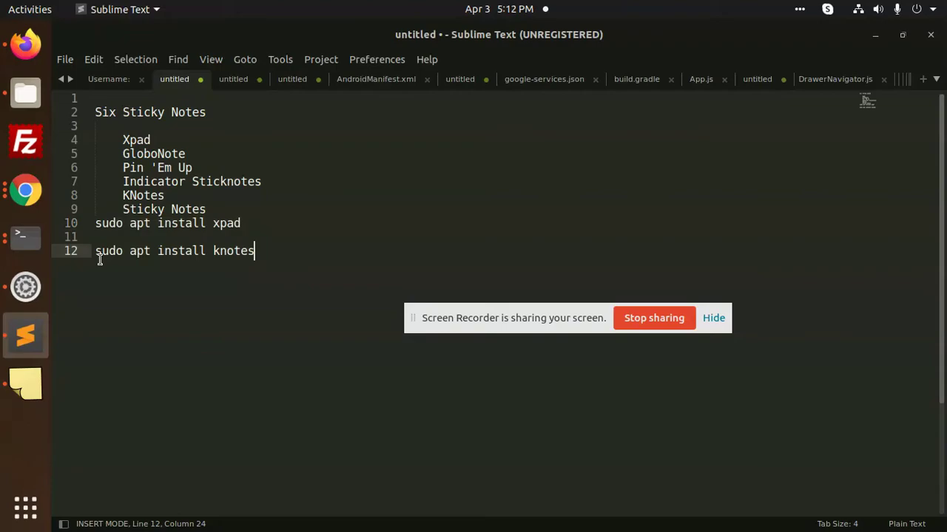
drag(100, 259, 89, 250)
key(ctrl+c)
Step: Paste and run the knotes install command in the terminal, confirming with y
key(alt+Tab)
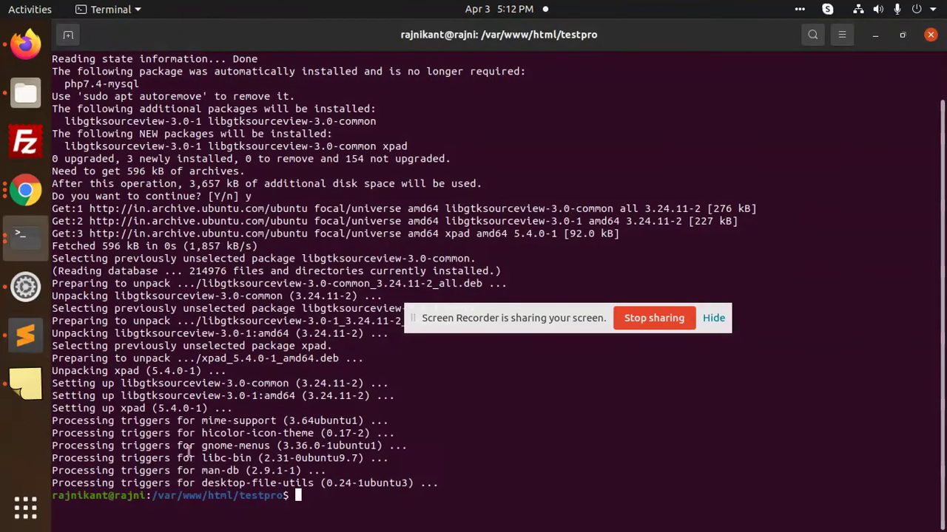
right_click(269, 384)
click(306, 429)
key(Return)
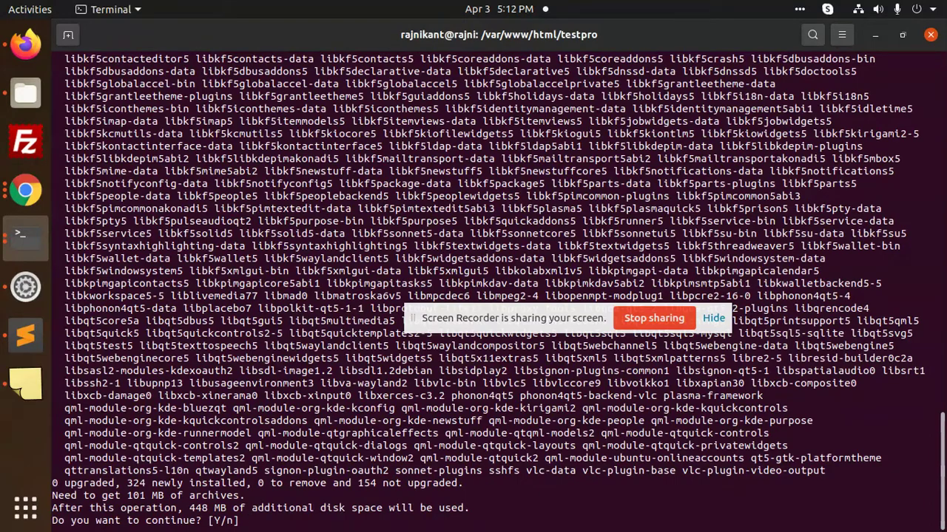
text(y)
key(Return)
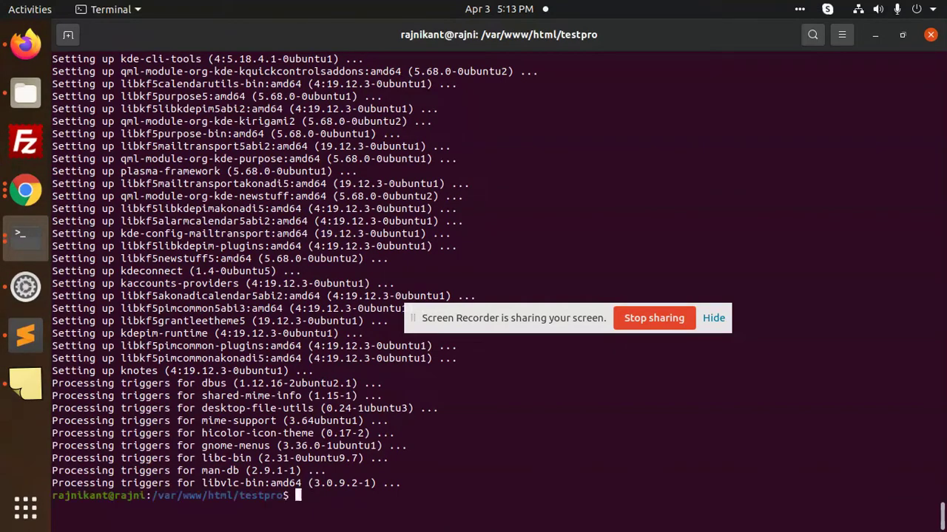
Step: Once the KNotes installation finishes, return to the Sublime Text notes file
click(26, 335)
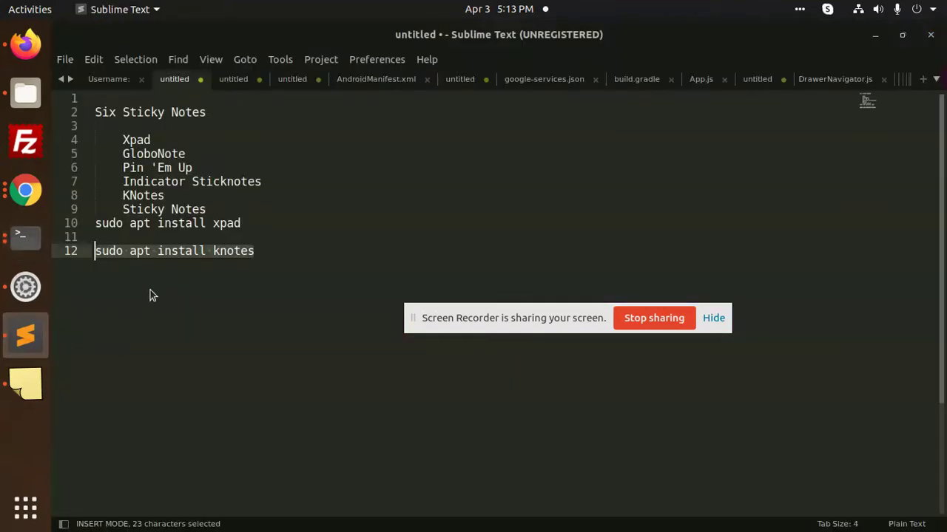
Step: Search the applications for 'kn' and launch KNotes
click(26, 507)
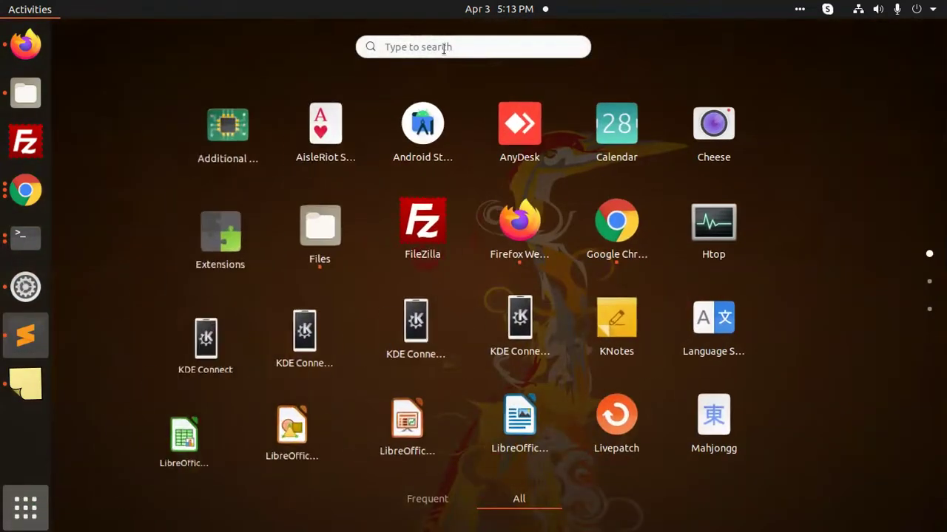
text(kn)
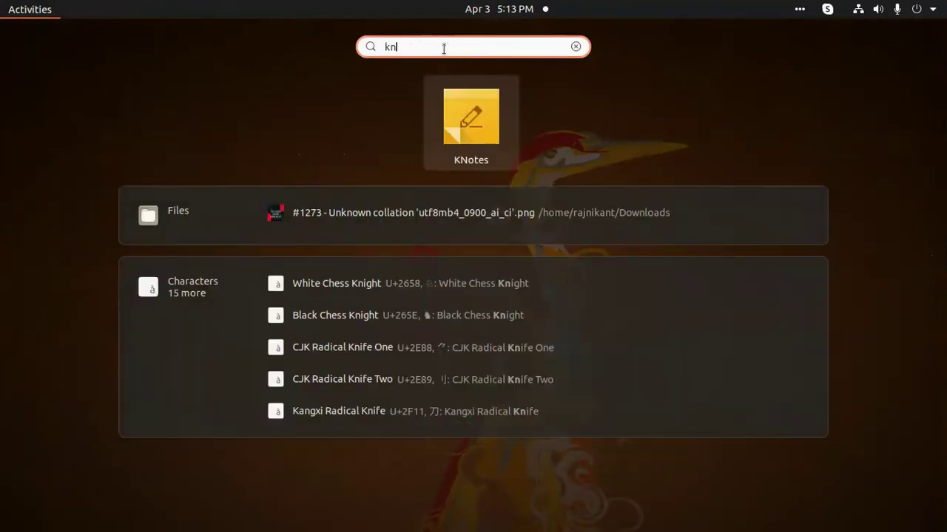
click(456, 94)
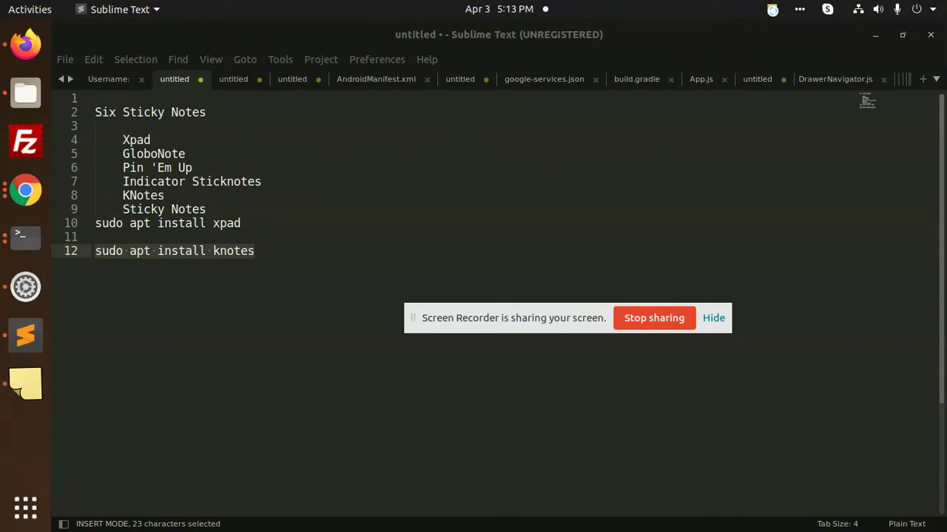
click(772, 10)
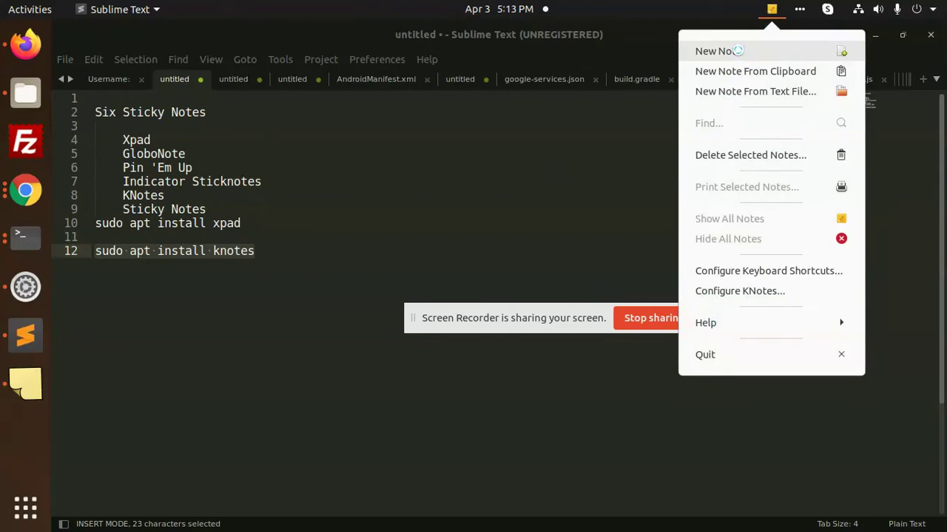
click(842, 52)
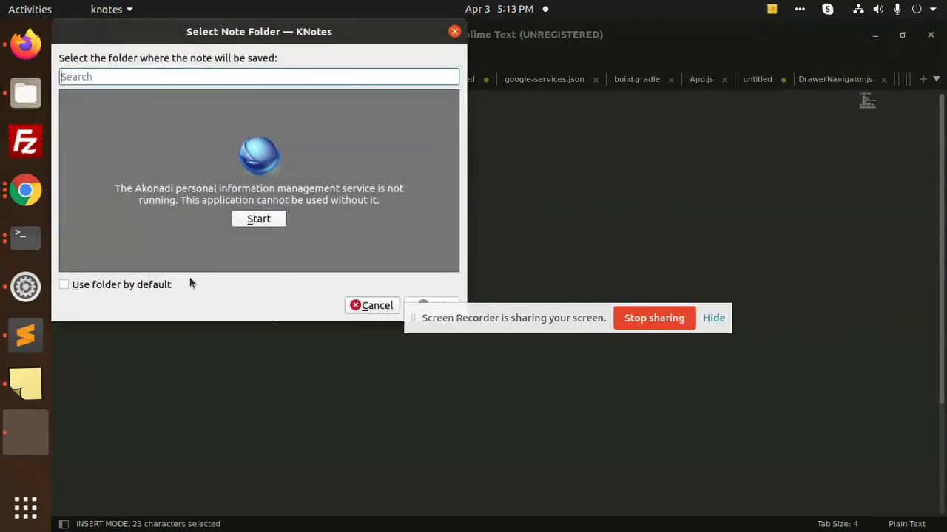
drag(449, 305, 544, 331)
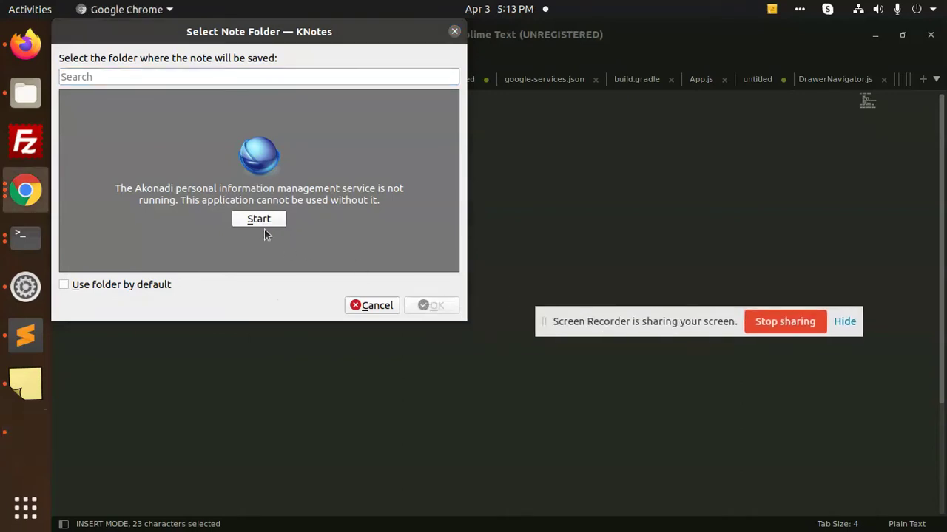
click(260, 220)
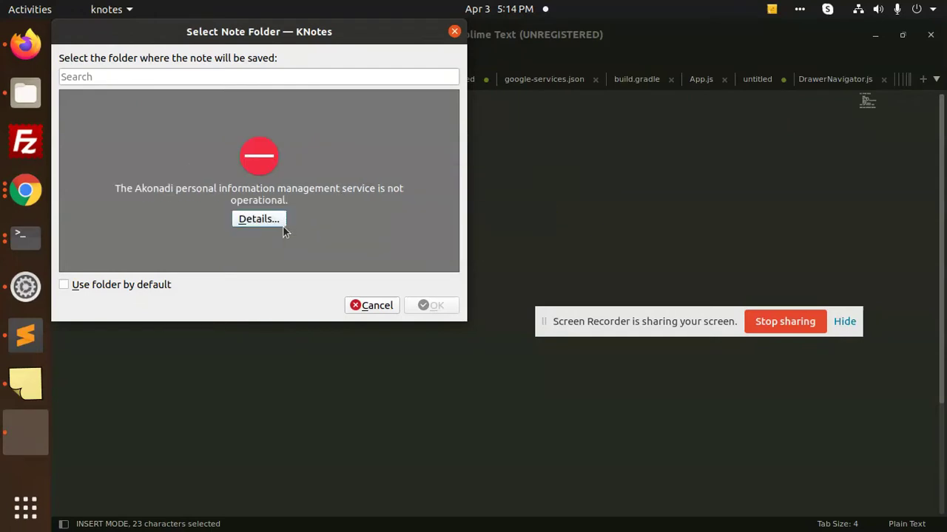
click(454, 31)
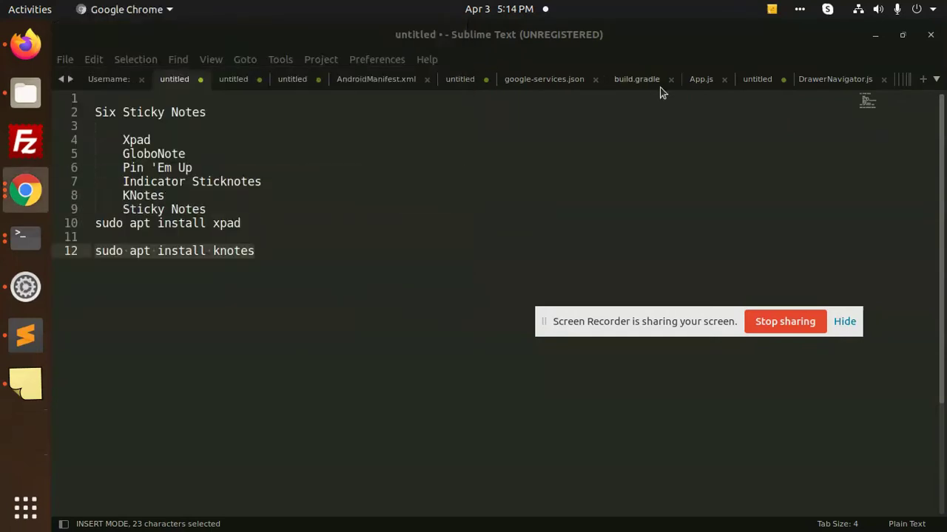
click(774, 11)
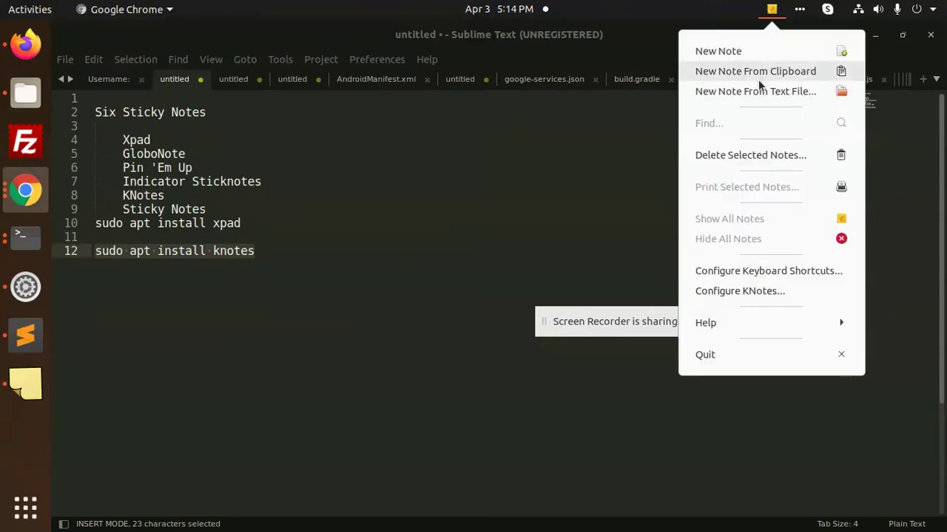
click(757, 91)
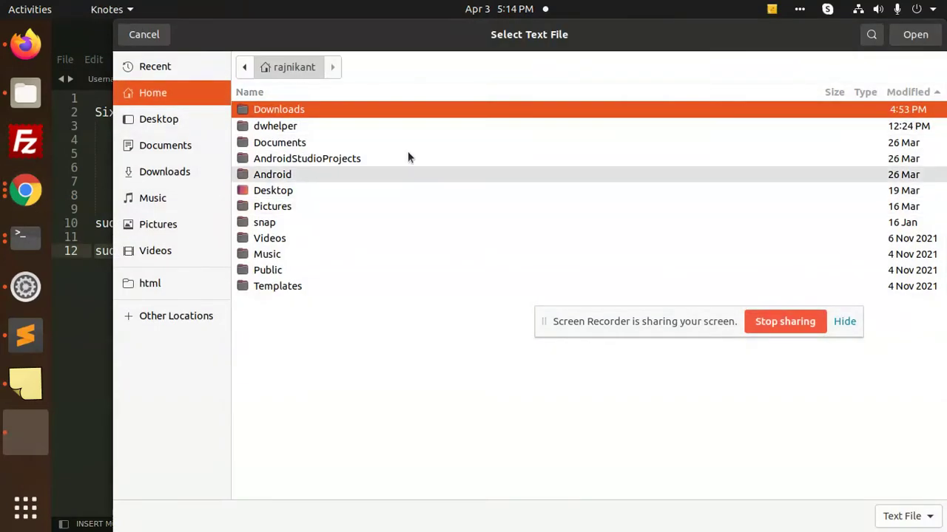
click(148, 35)
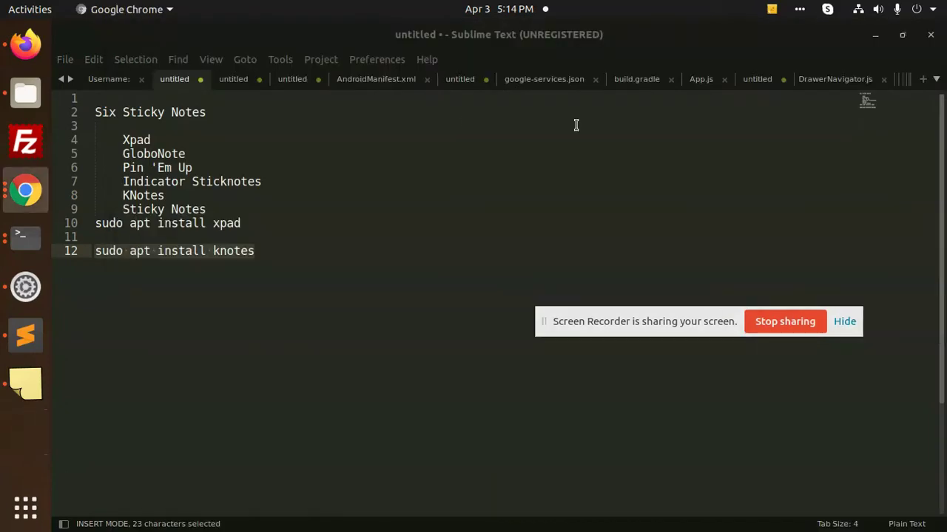
click(774, 9)
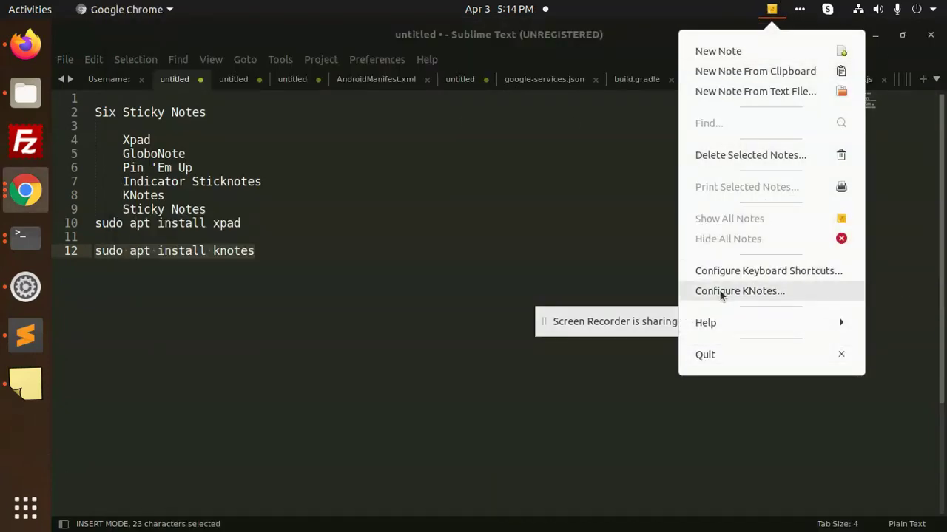
click(779, 293)
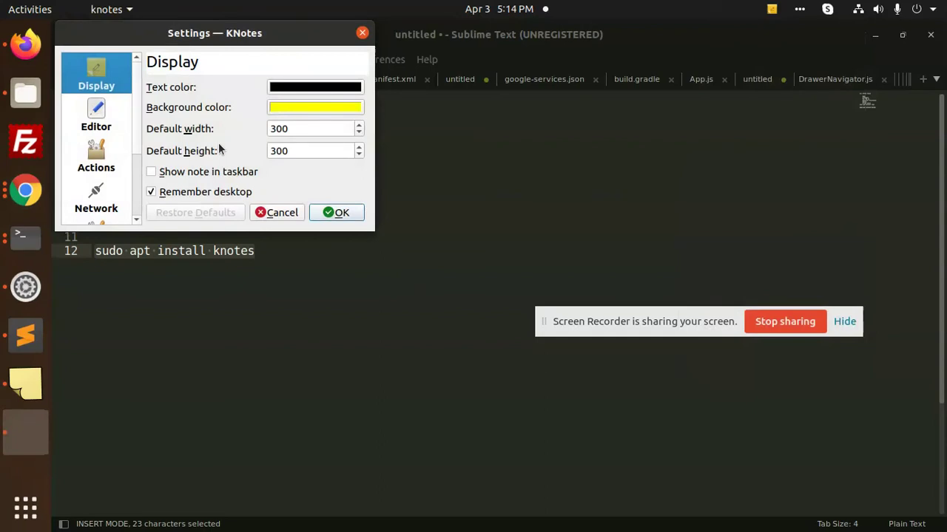
click(108, 126)
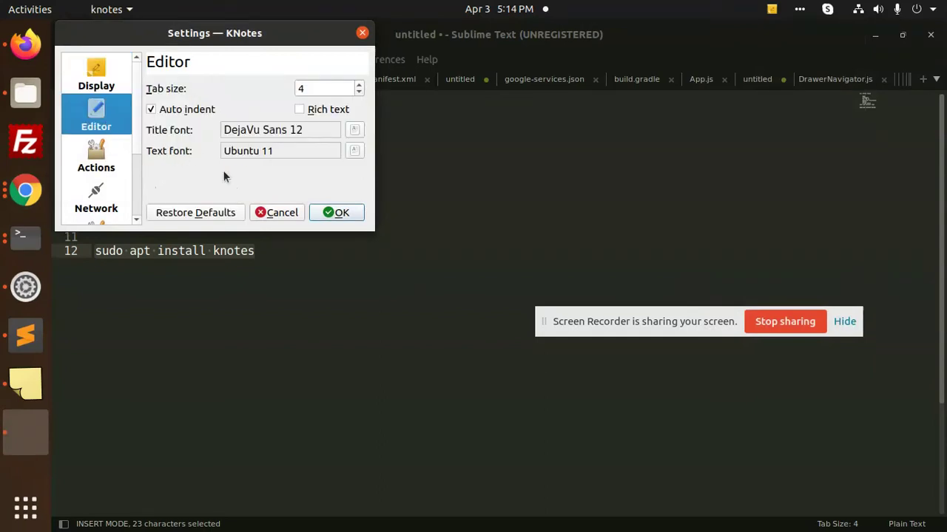
scroll(85, 191, down, 3)
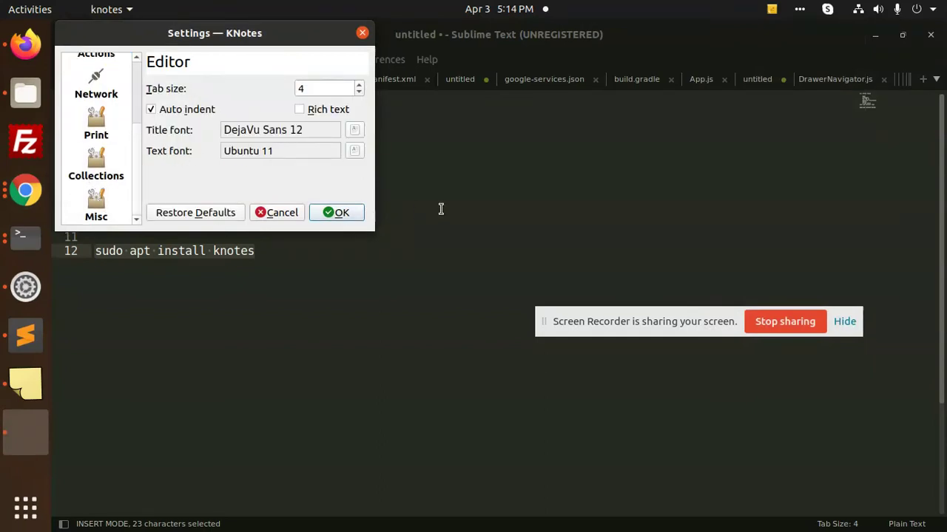
click(464, 202)
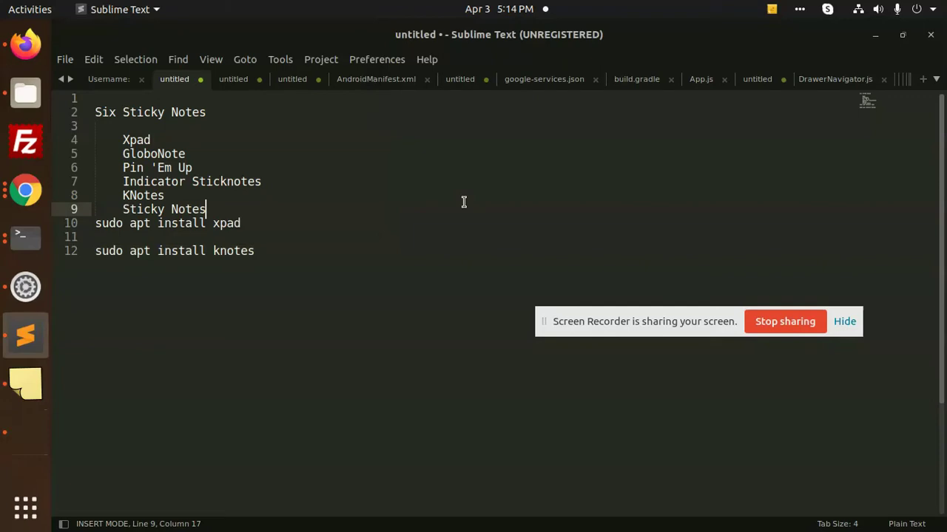